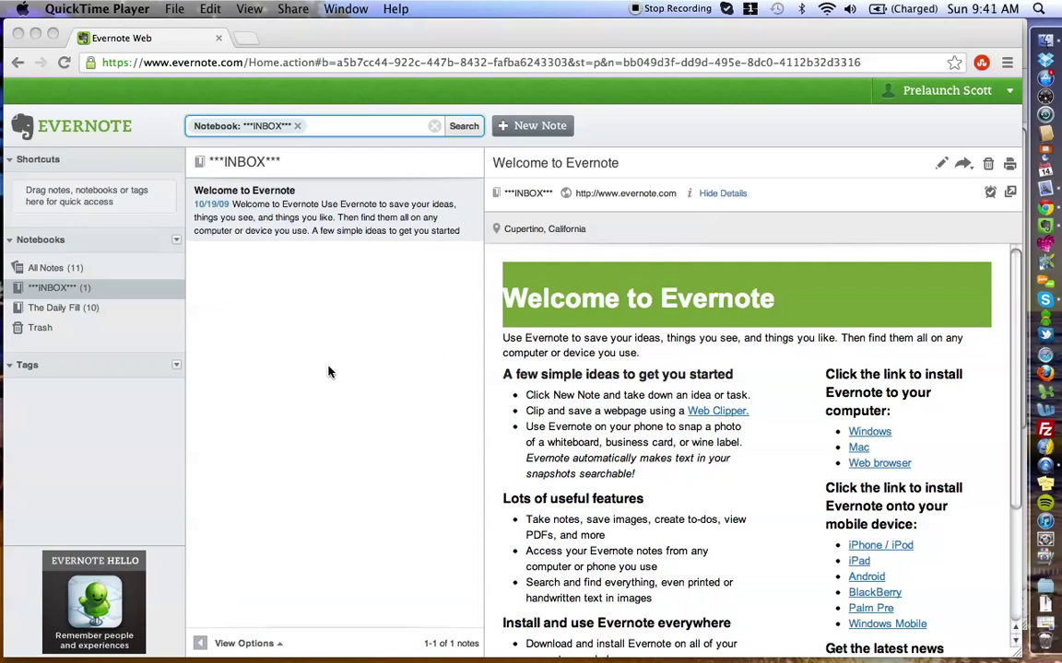
Review the Account Summary and its Email Notes to forwarding address, then return to All Notes.
left_click(1010, 94)
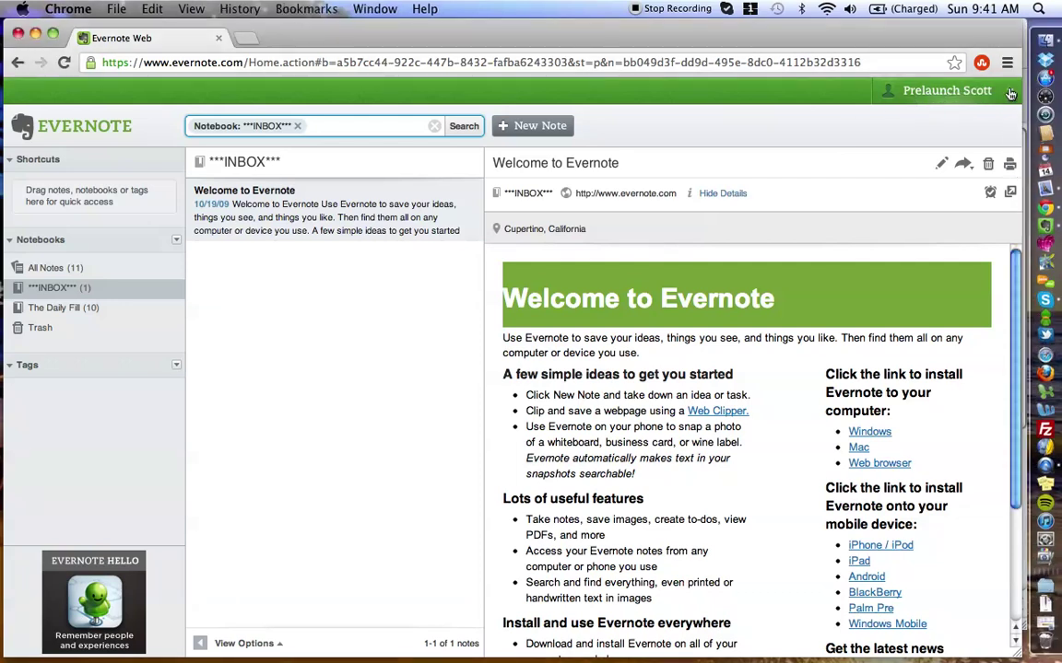
left_click(1010, 92)
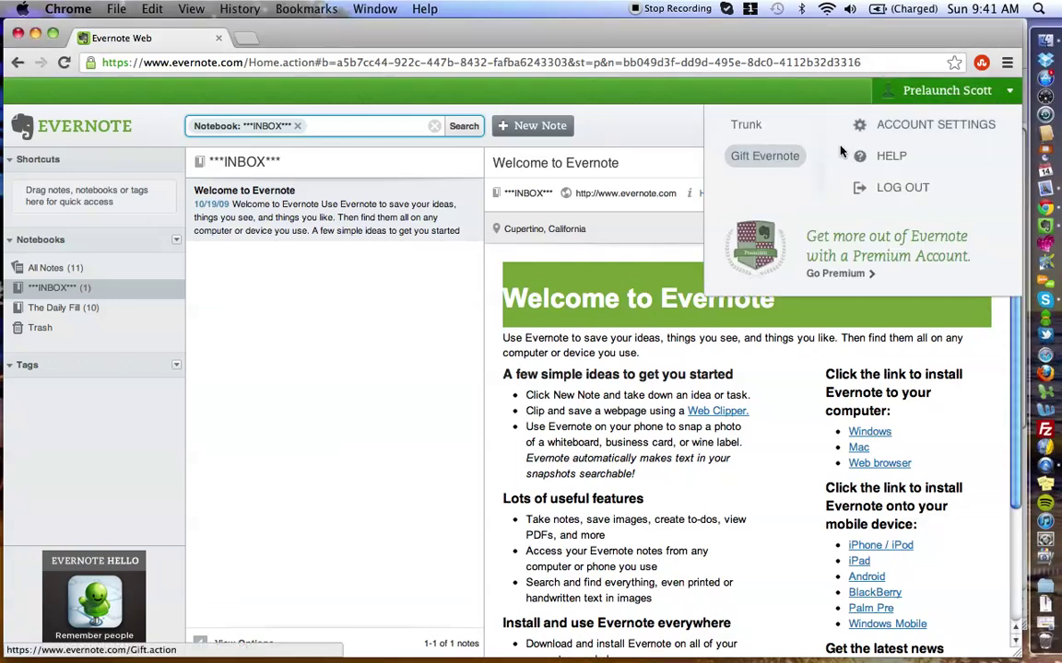
left_click(924, 130)
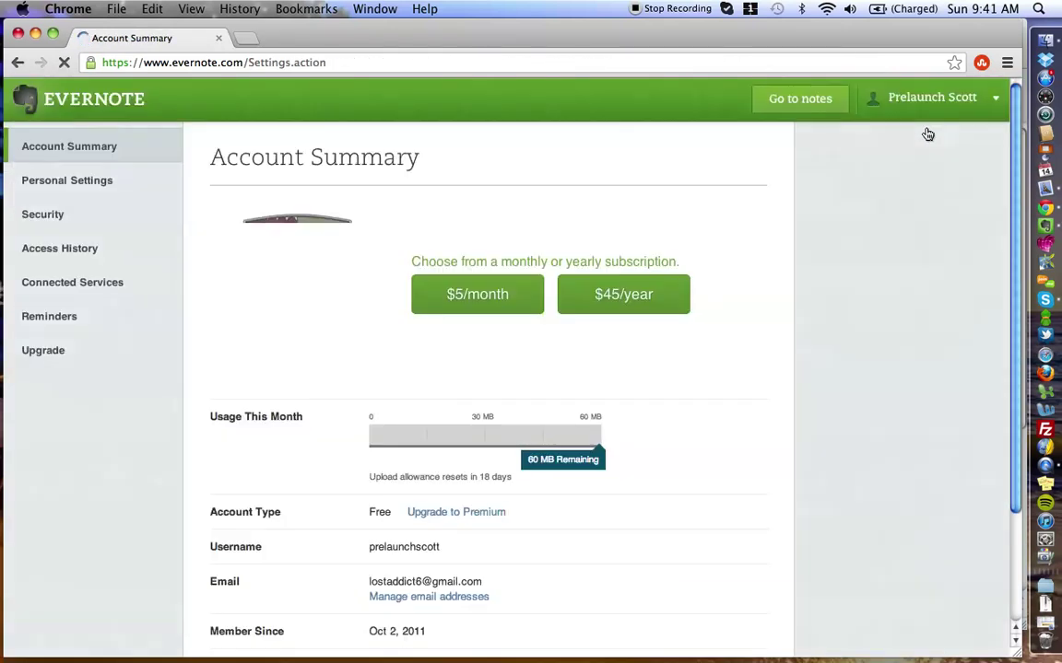
scroll(298, 237, "down", 3)
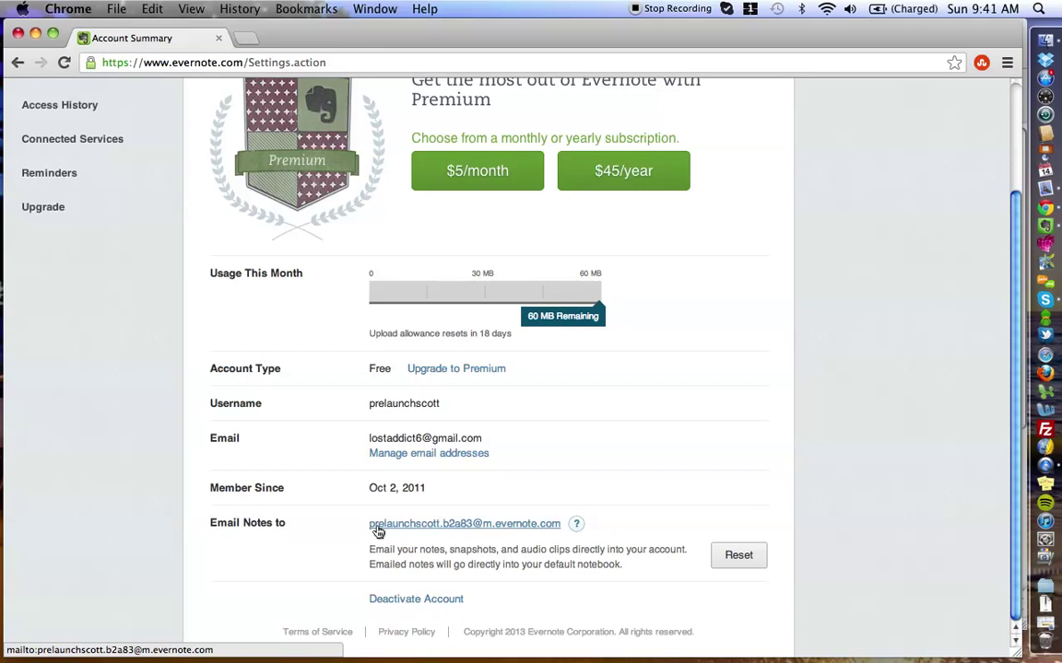
scroll(287, 526, "up", 3)
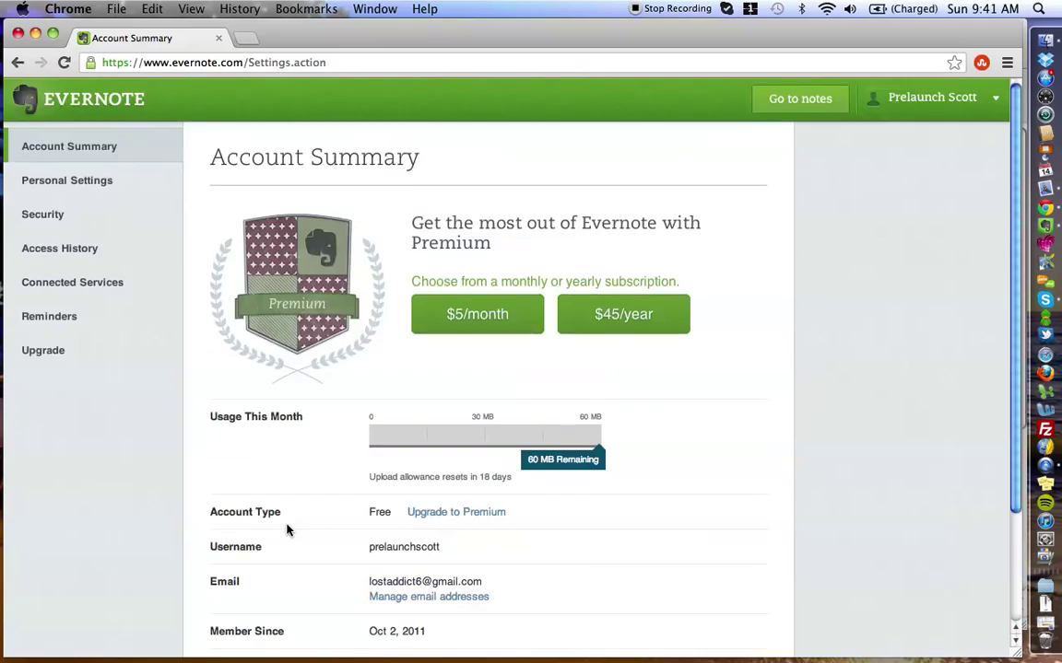
left_click(804, 100)
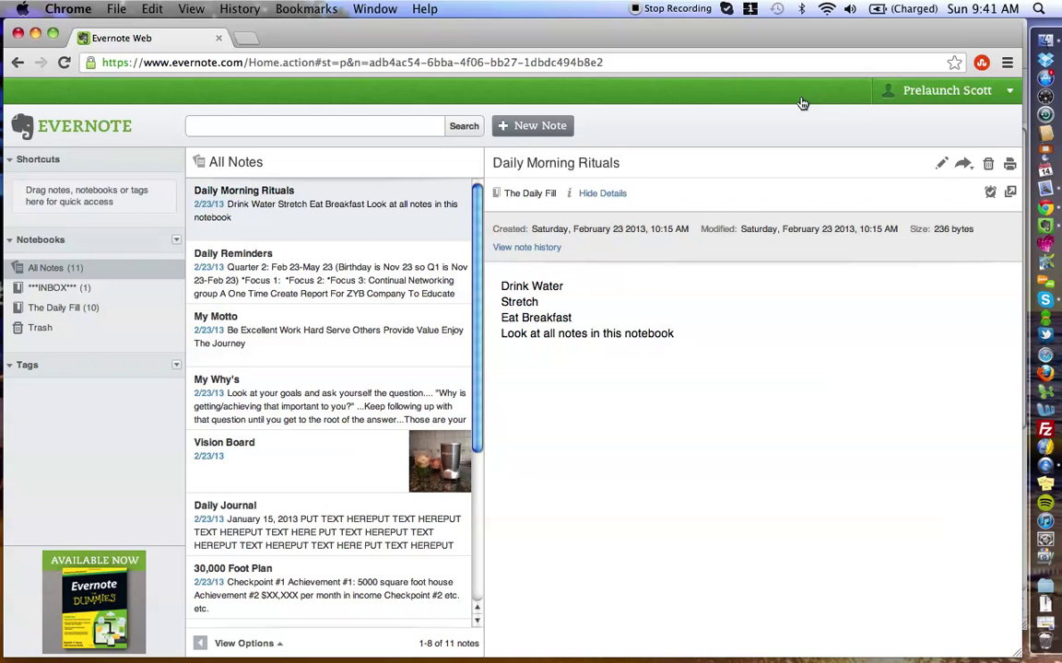
With INBOX selected, create a new notebook named 'Emails' from the Notebooks menu.
left_click(42, 294)
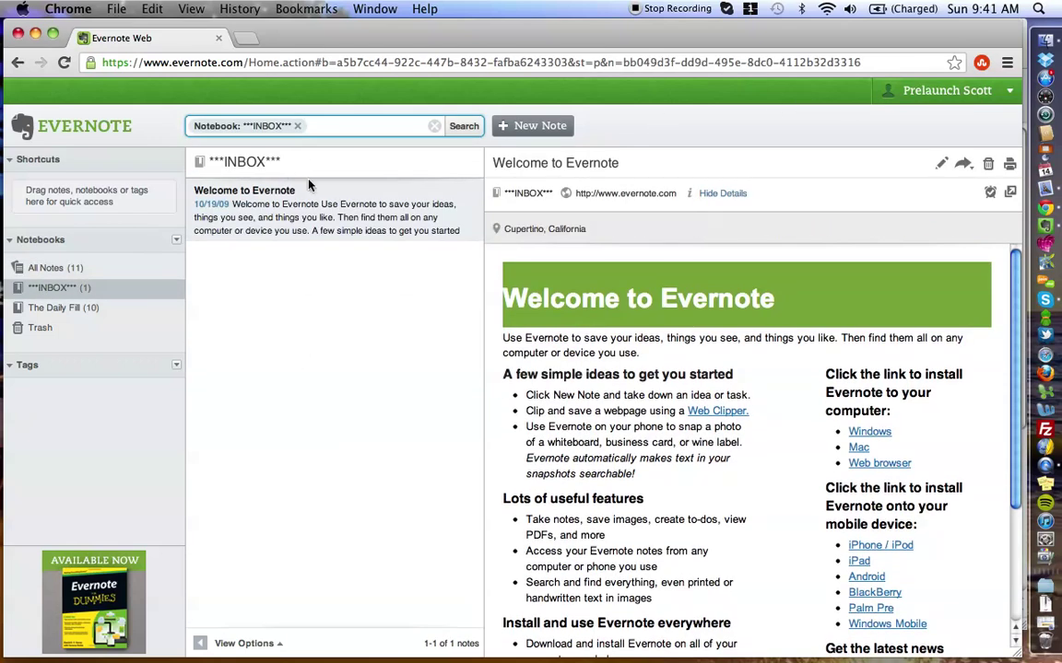
mouse_move(66, 288)
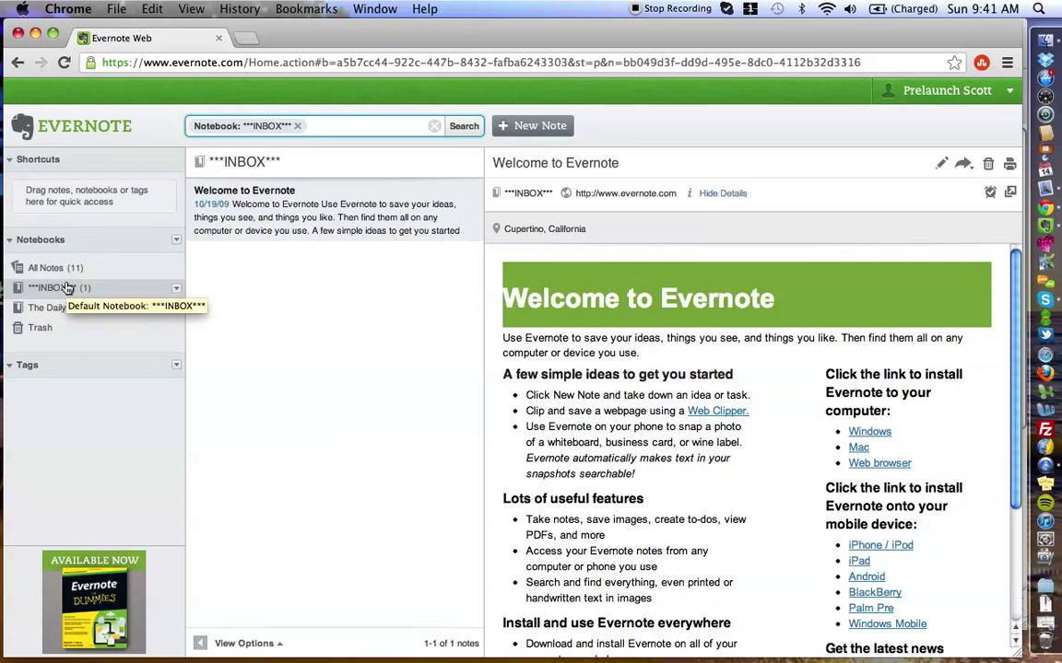
left_click(178, 241)
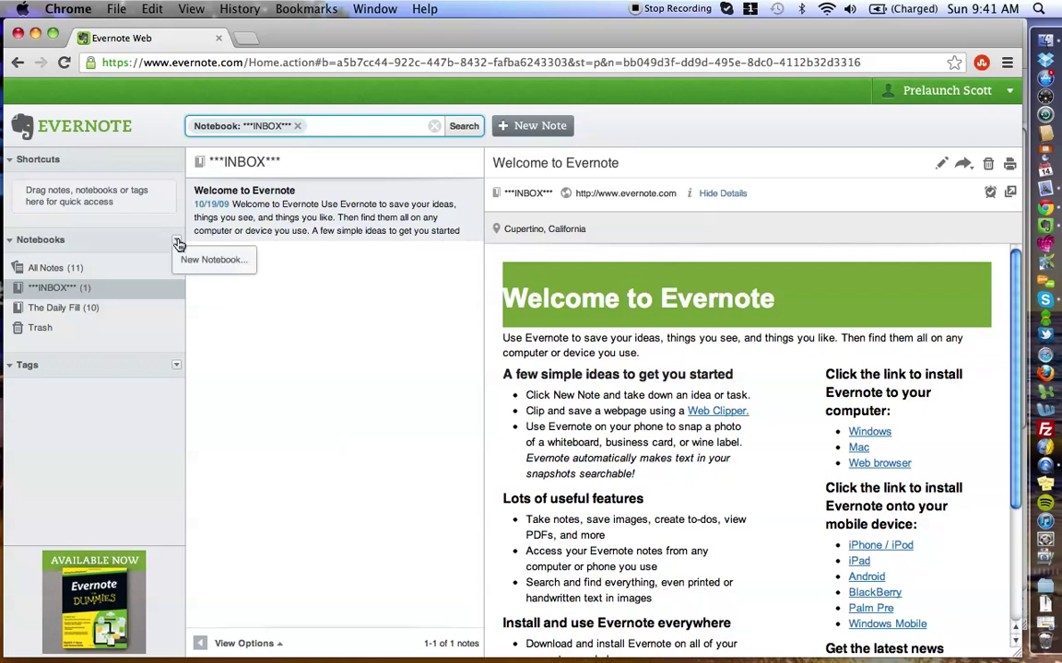
left_click(189, 236)
type("Emails")
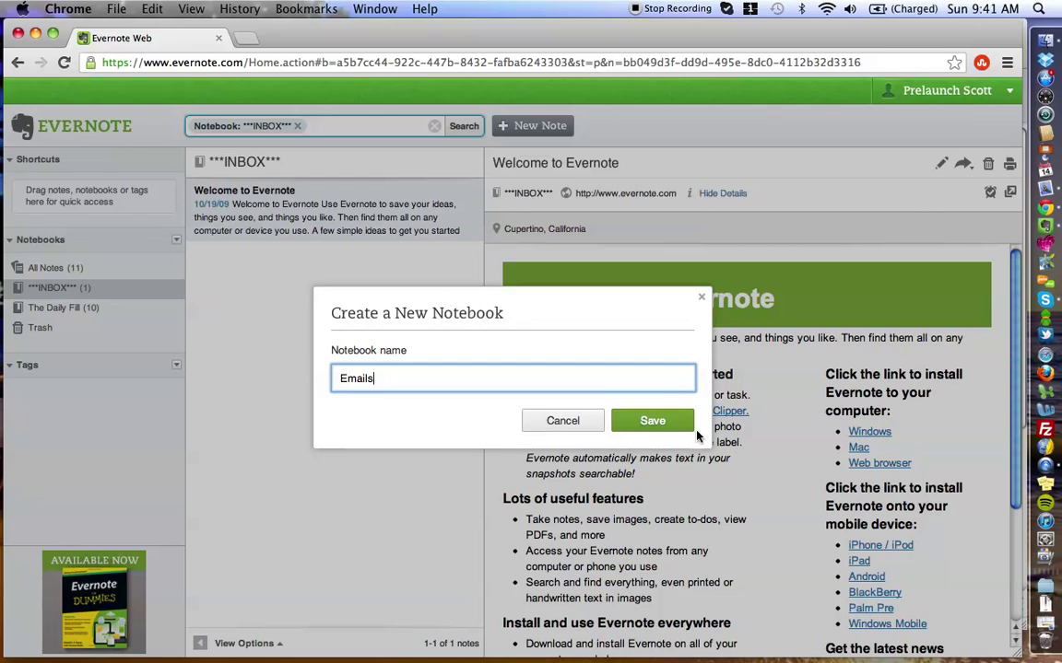
left_click(680, 422)
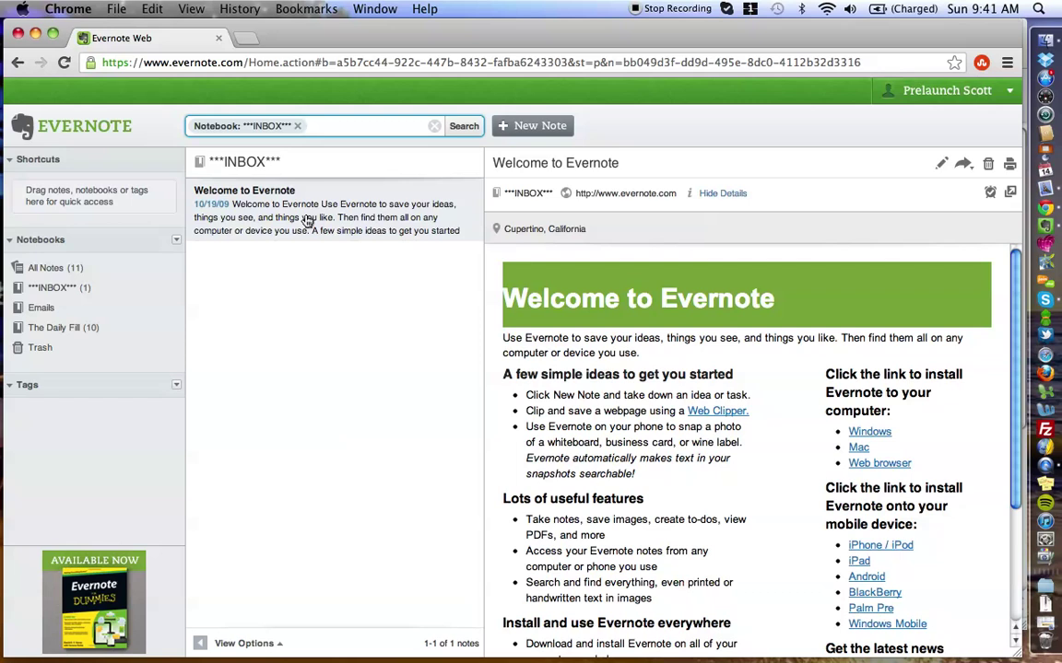
Create a new note titled 'example' in the INBOX notebook.
left_click(52, 288)
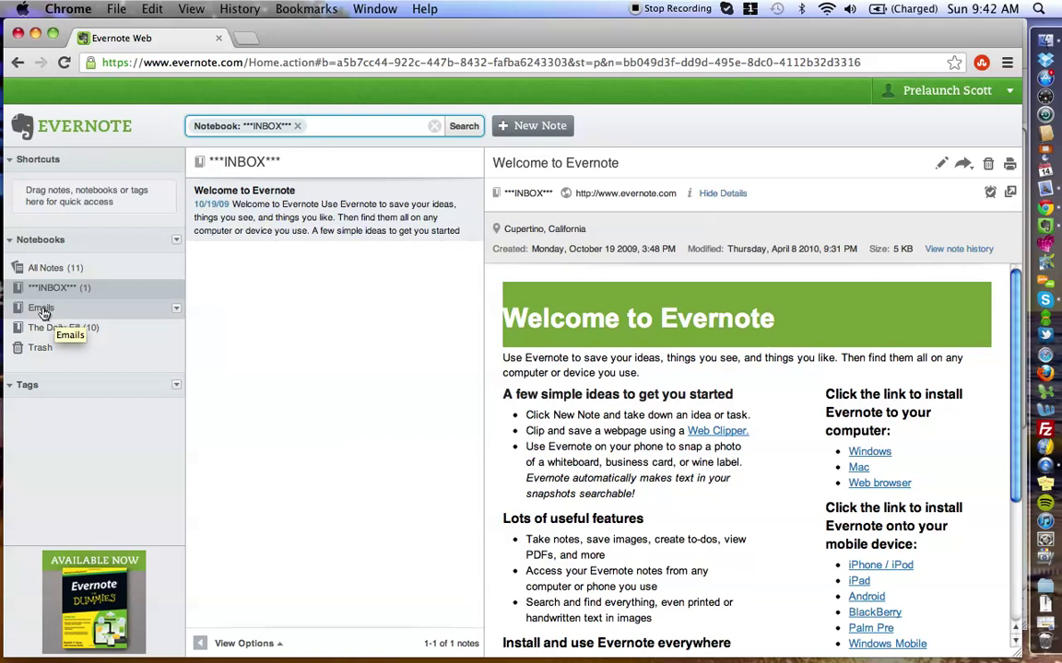
left_click(527, 128)
left_click(542, 163)
type("e")
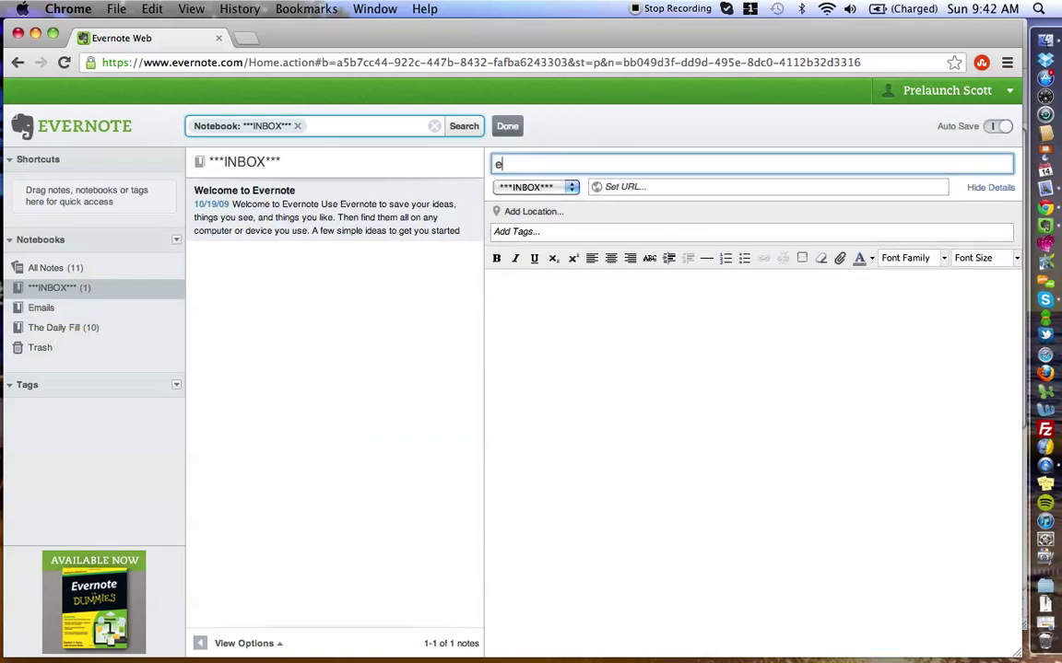
type("xample")
left_click(507, 125)
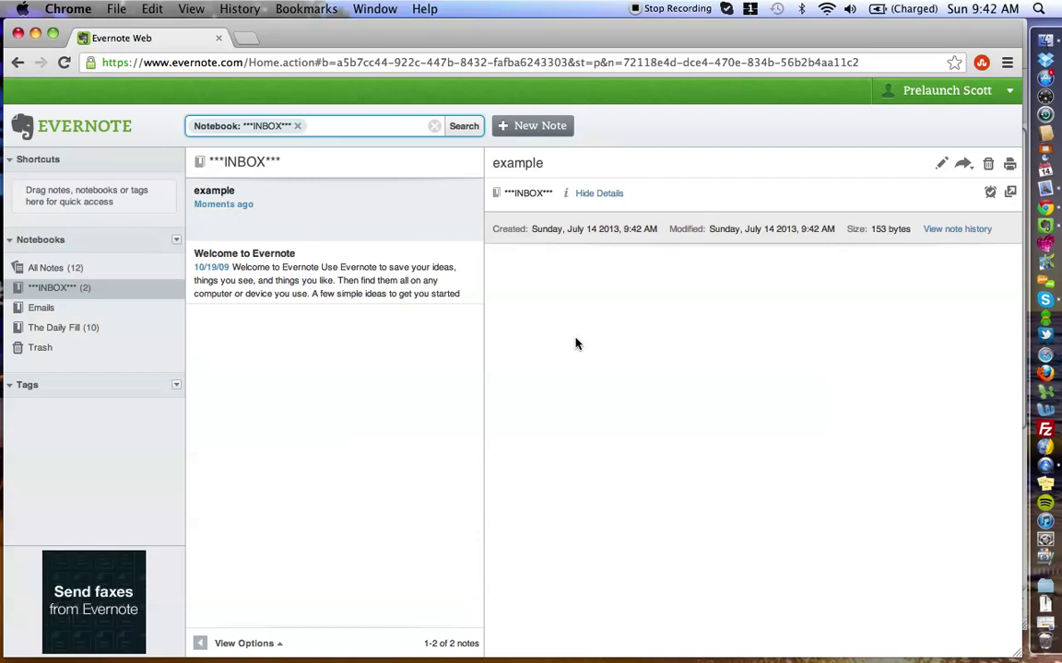
Add the body text 'email text' to the example note and save it.
left_click(940, 163)
left_click(722, 378)
type("email text")
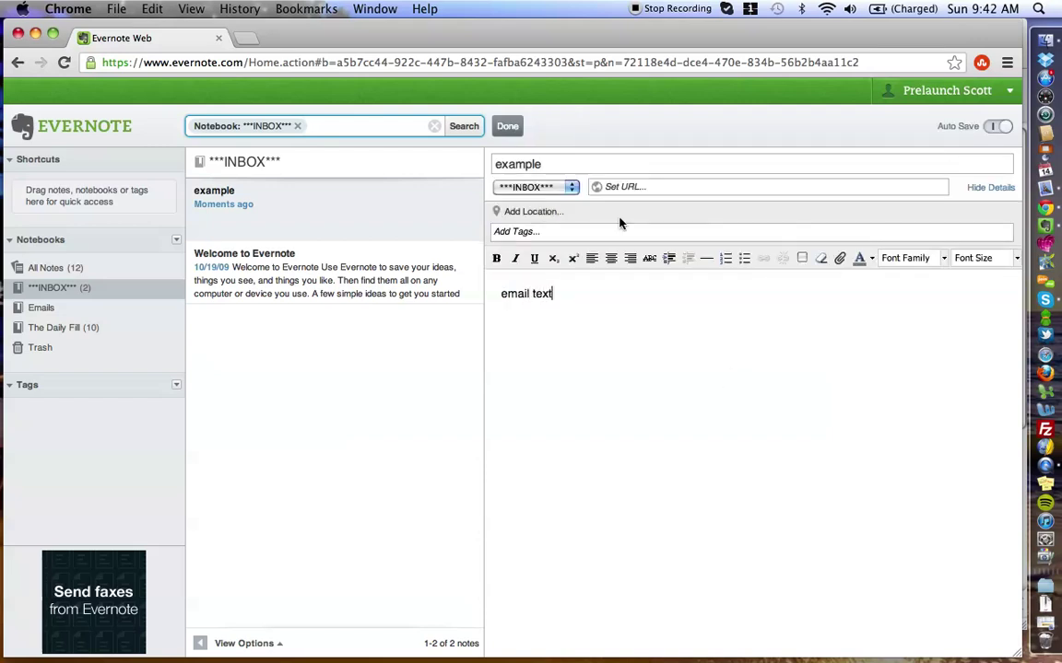
left_click(506, 126)
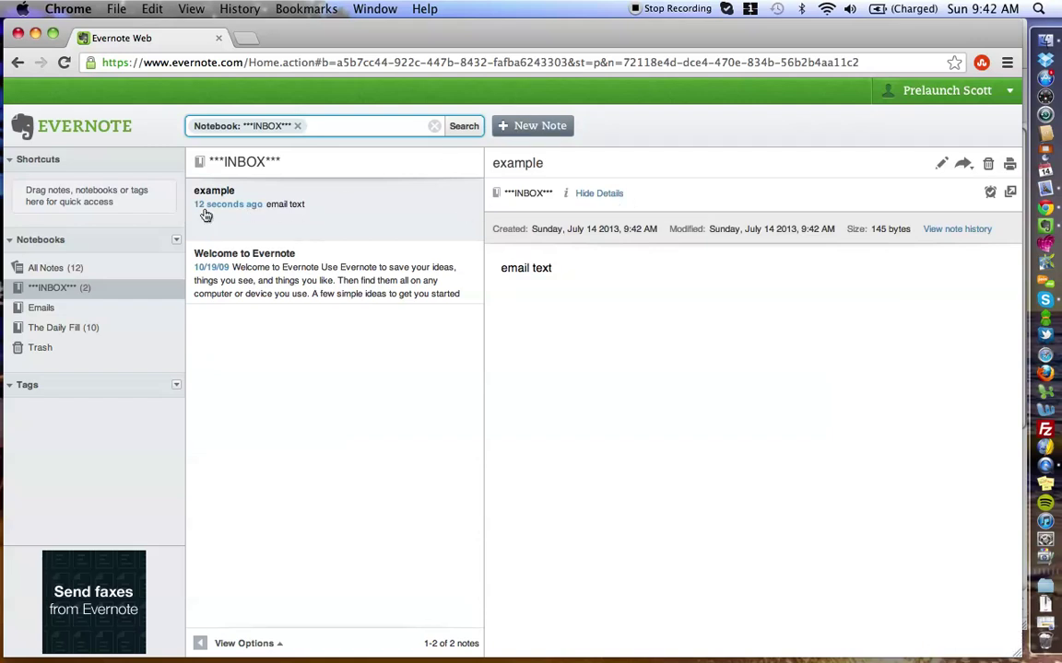
Drag the example note onto the Emails notebook and view that notebook's notes.
left_click_drag(295, 206, 69, 311)
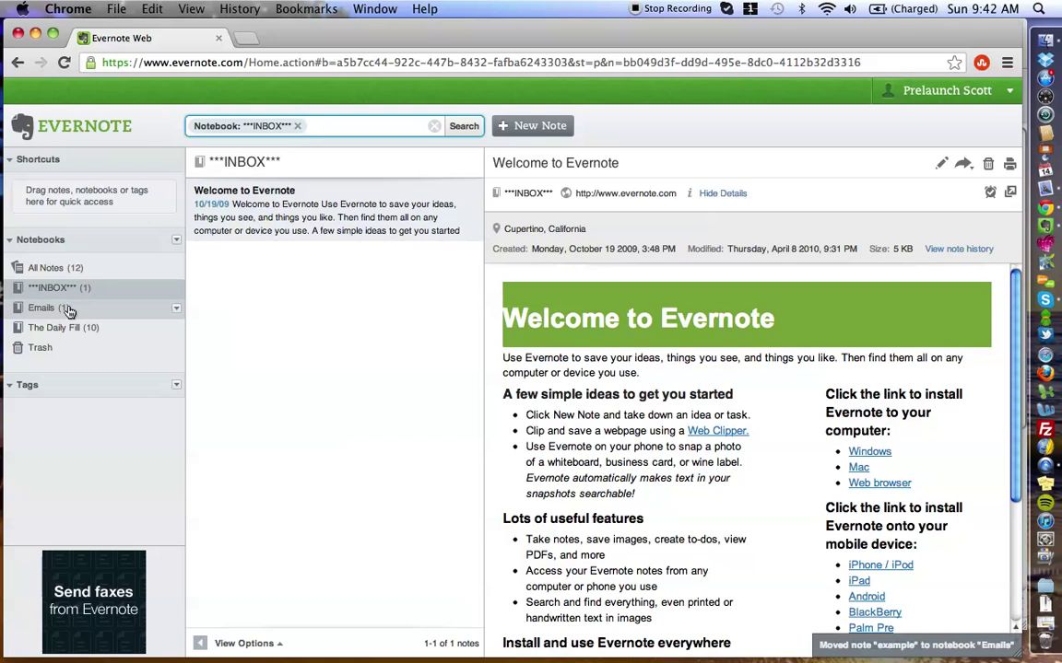
left_click(46, 311)
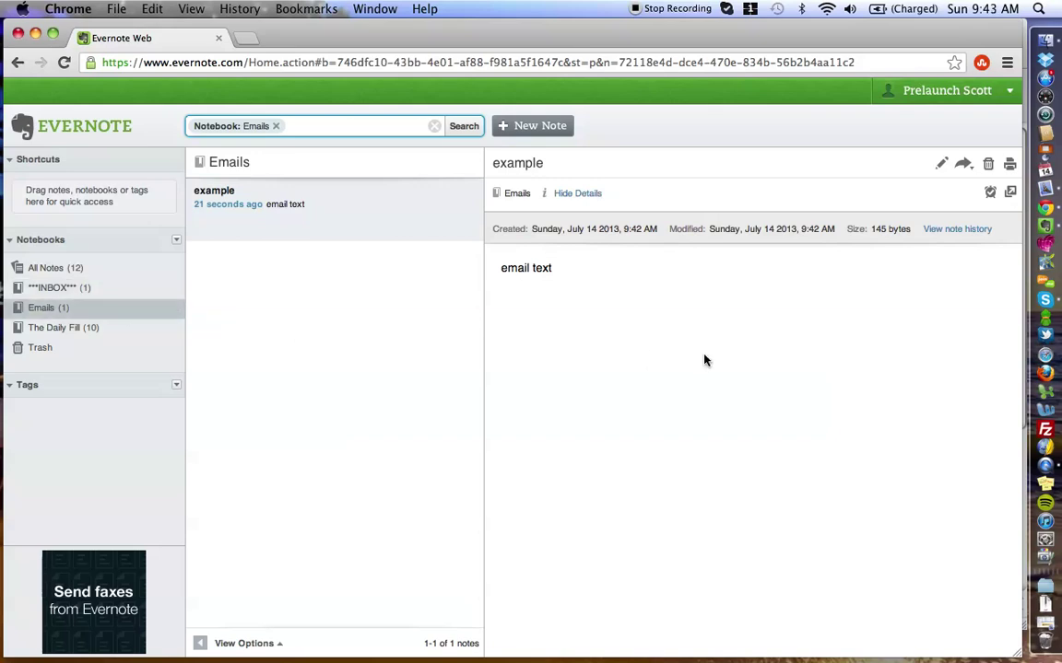
Tag the example note 'EM' followed by the contact's name and save it.
left_click(941, 167)
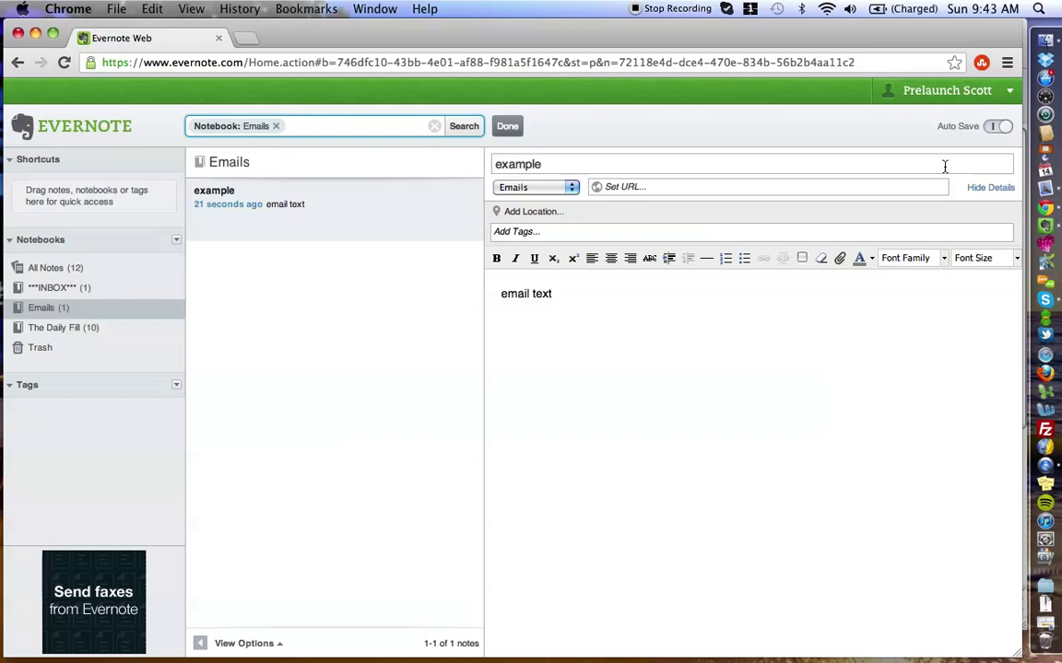
left_click(624, 234)
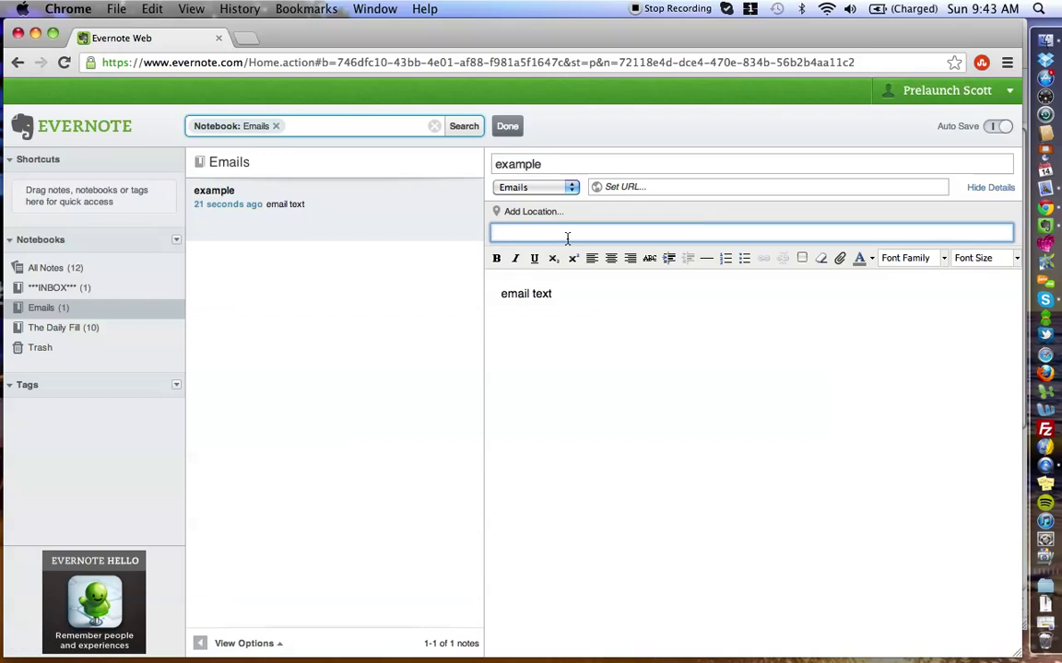
type("EM")
type("John Smith")
key("Return")
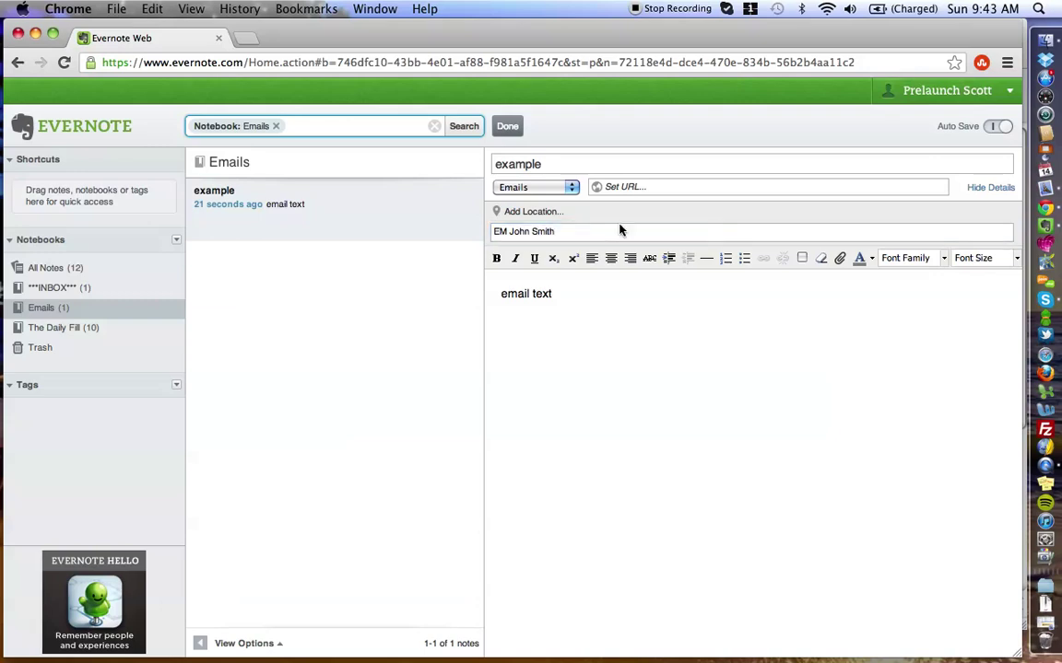
left_click(590, 232)
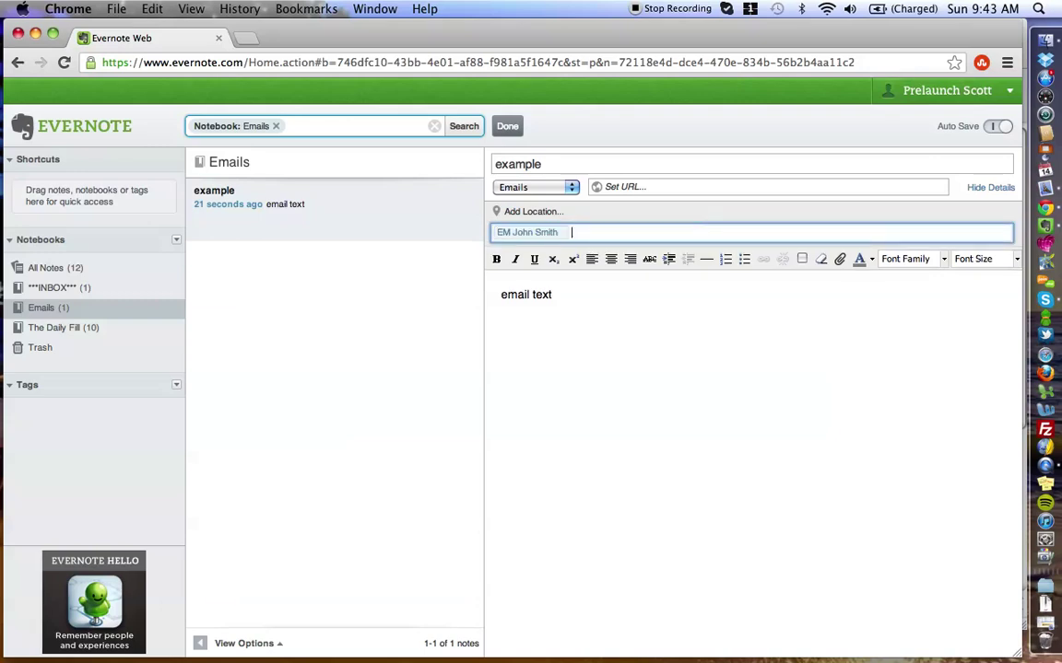
left_click(508, 127)
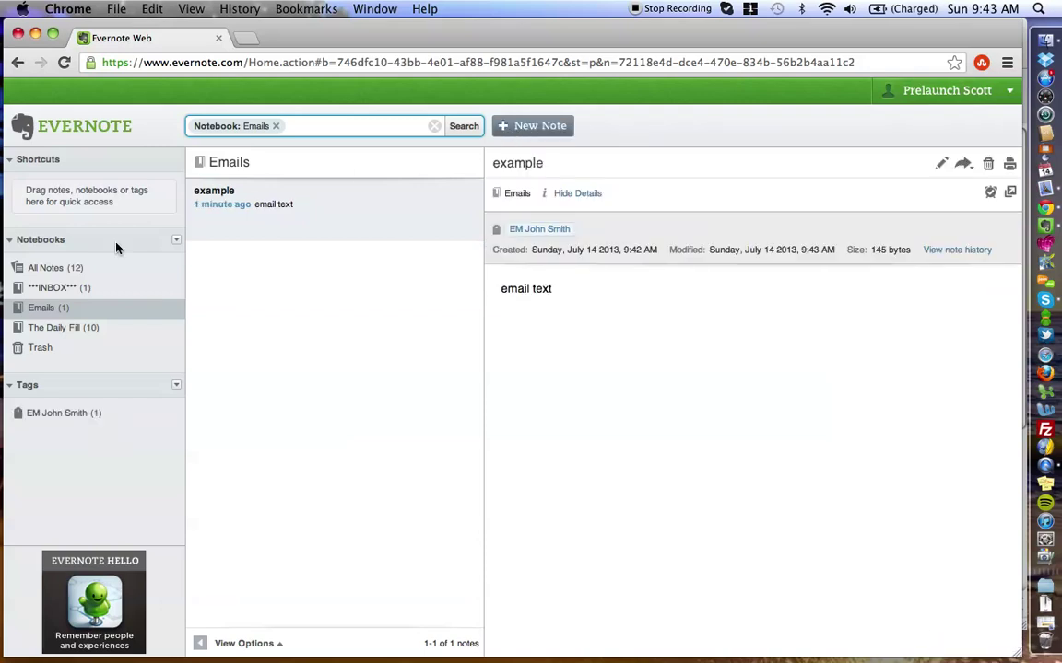
left_click(52, 288)
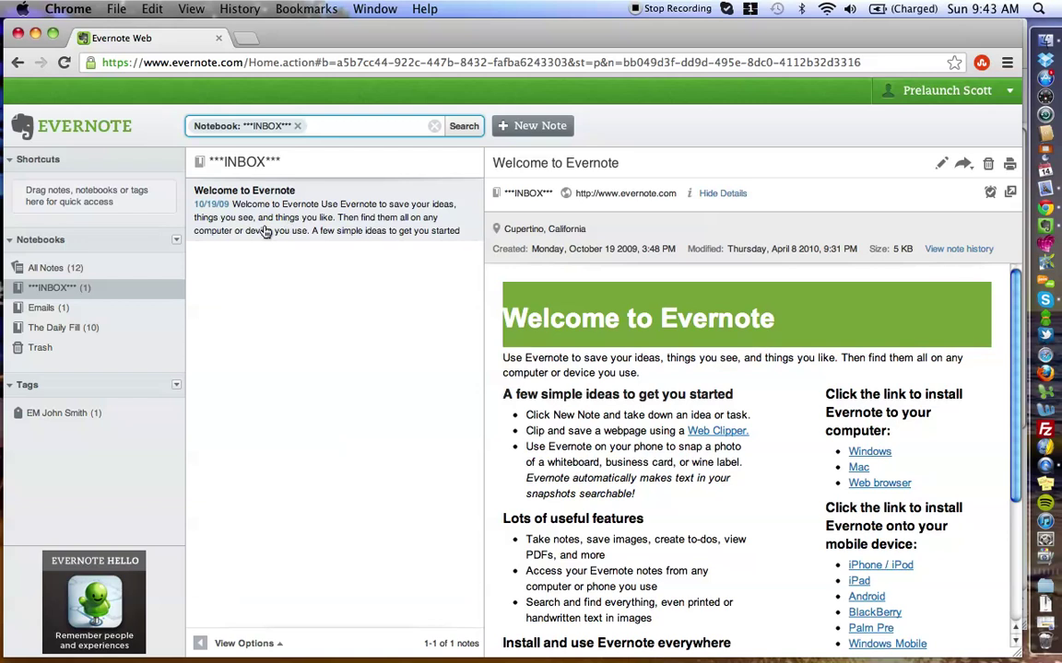
left_click(55, 308)
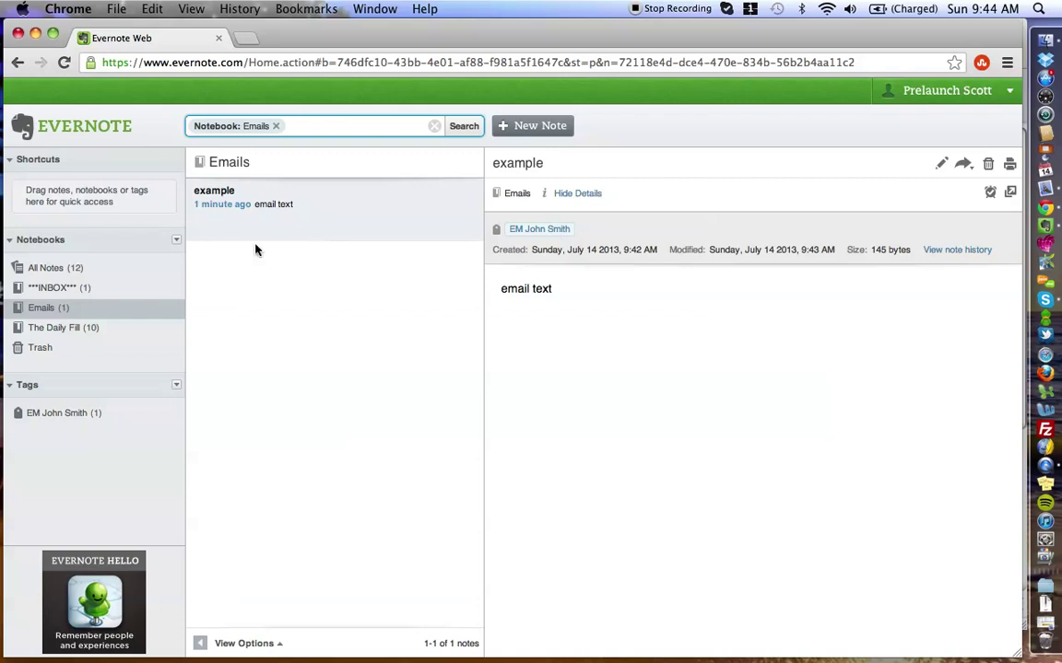
left_click(27, 287)
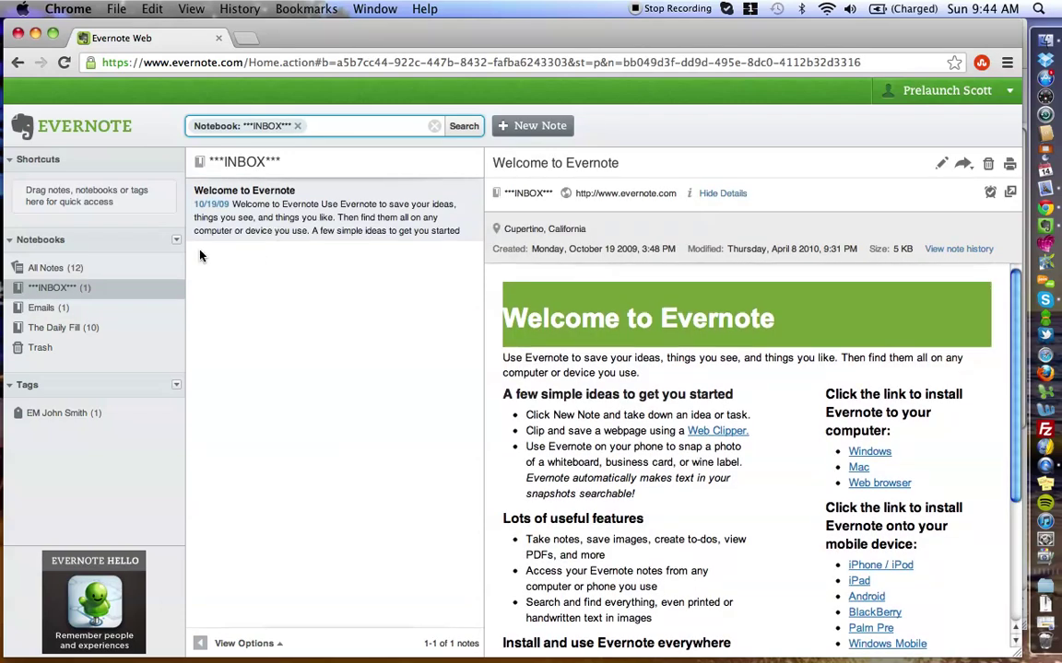
left_click(62, 309)
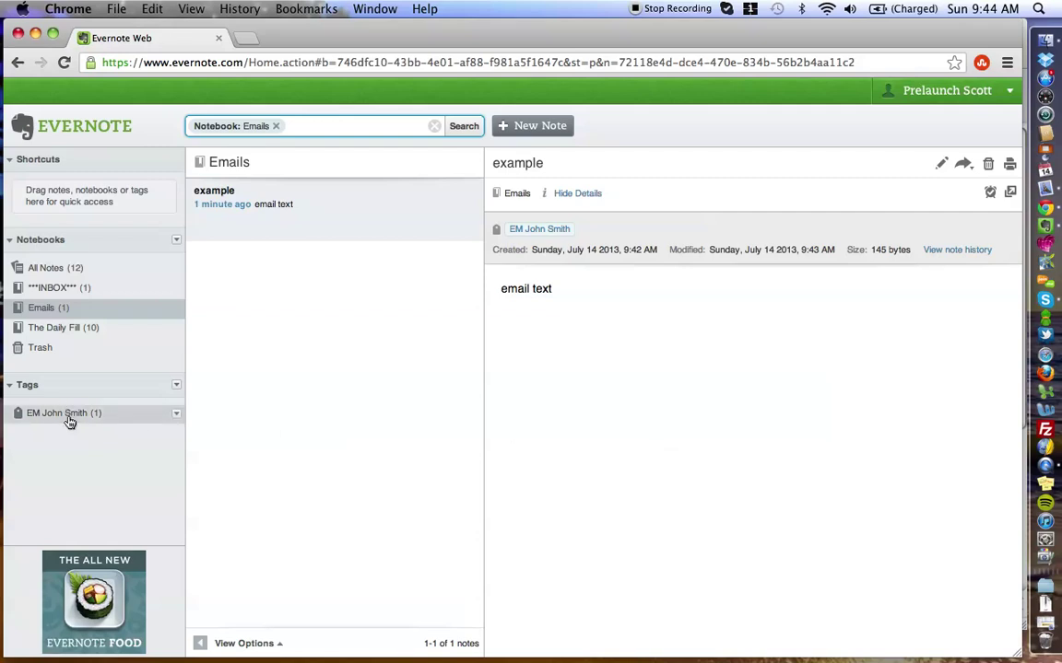
left_click_drag(53, 417, 33, 462)
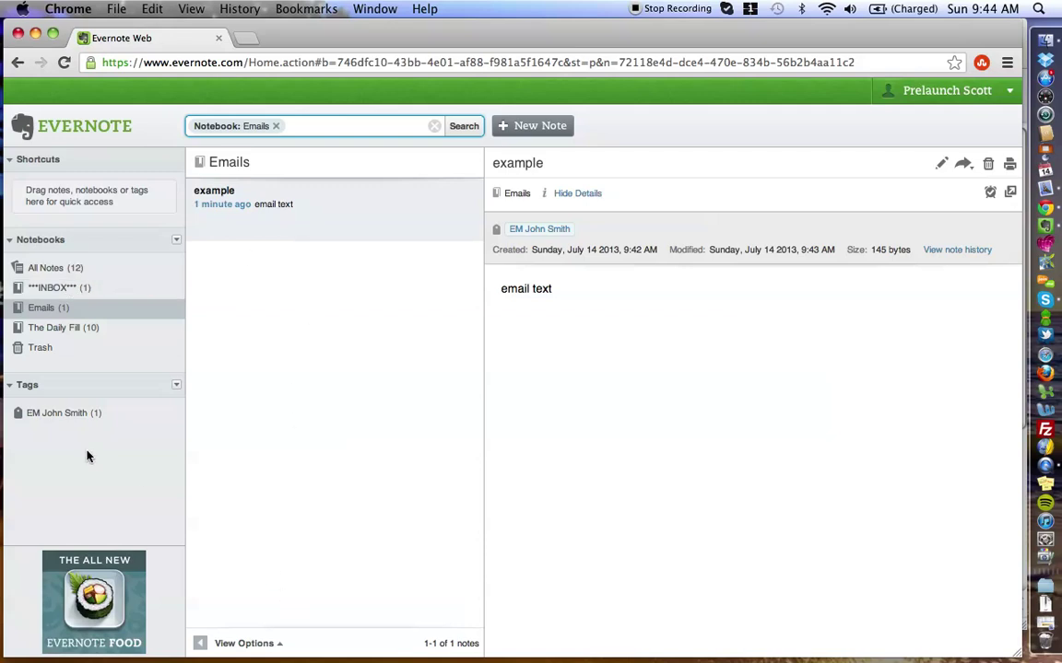
Open the Emails notebook and filter its notes by the EM contact tag.
left_click(47, 308)
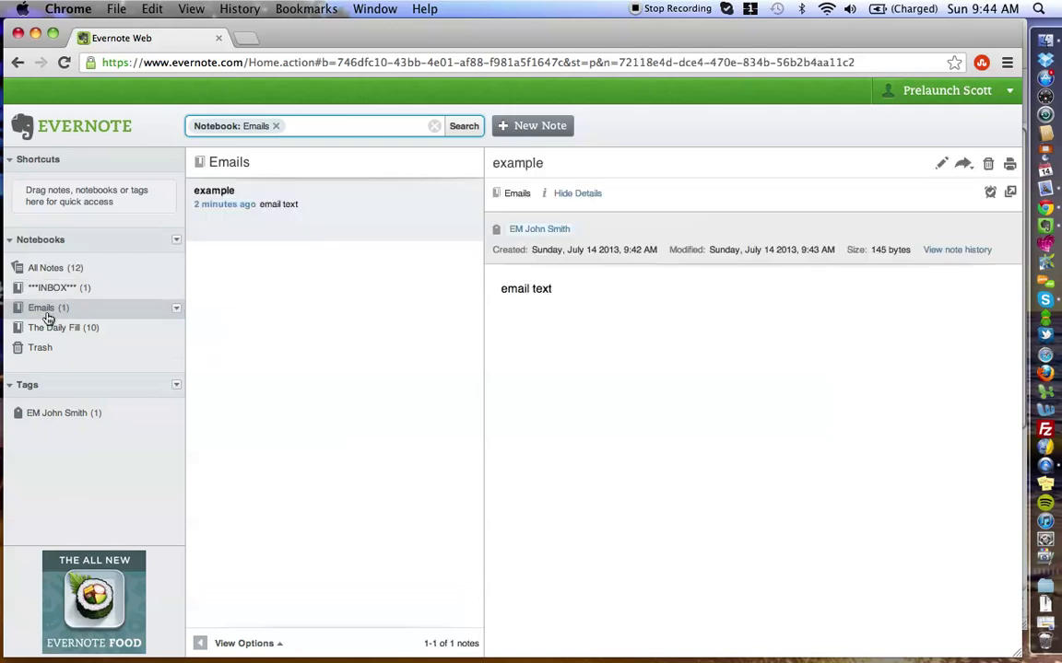
left_click(55, 414)
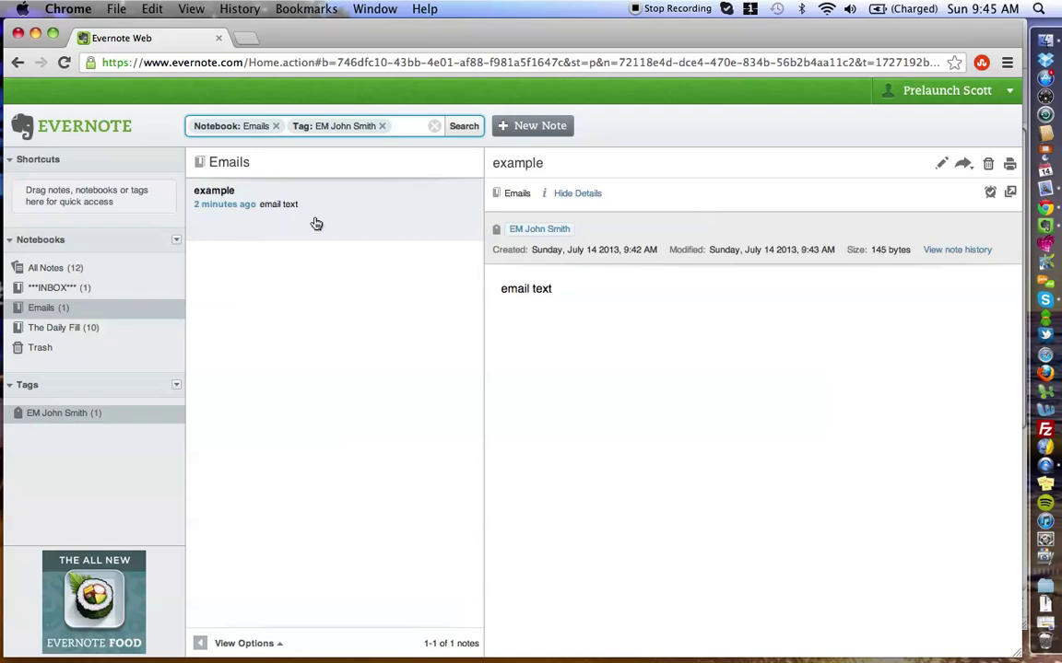